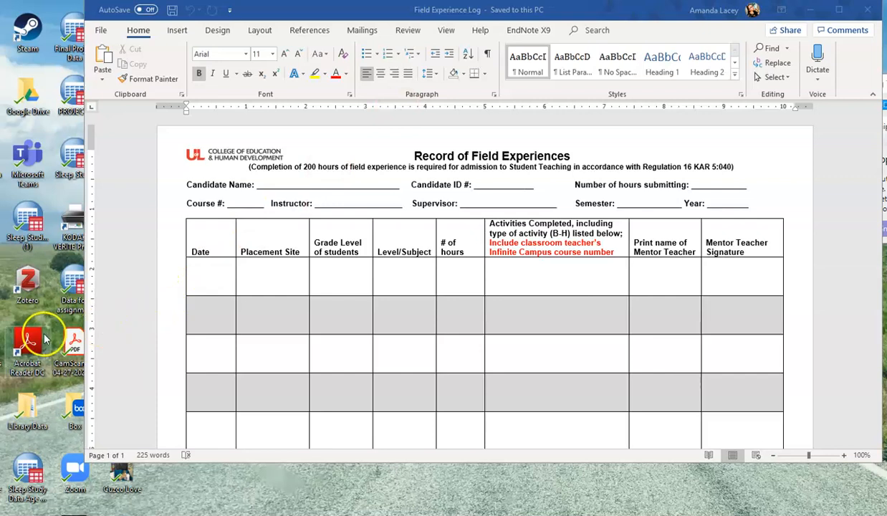
- Open the Adobe Acrobat Reader DC download page from the Google search results and look at the Acrobat Reader download offer
{"action": "double_click", "coordinate": [34, 366]}
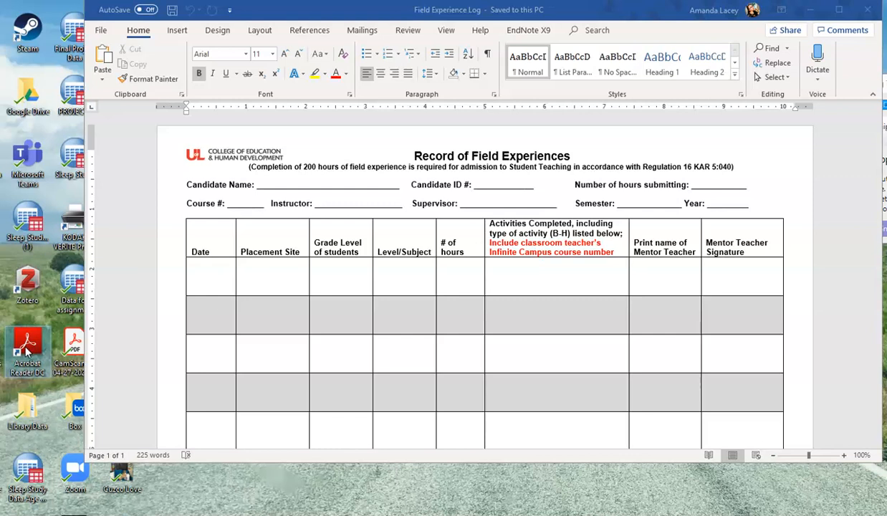
{"action": "double_click", "coordinate": [26, 351]}
{"action": "left_click", "coordinate": [94, 512]}
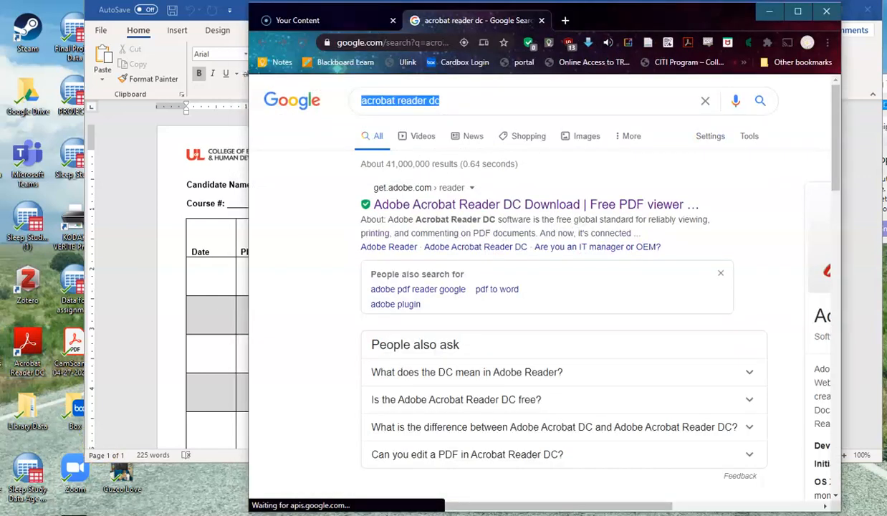
{"action": "left_click", "coordinate": [471, 101]}
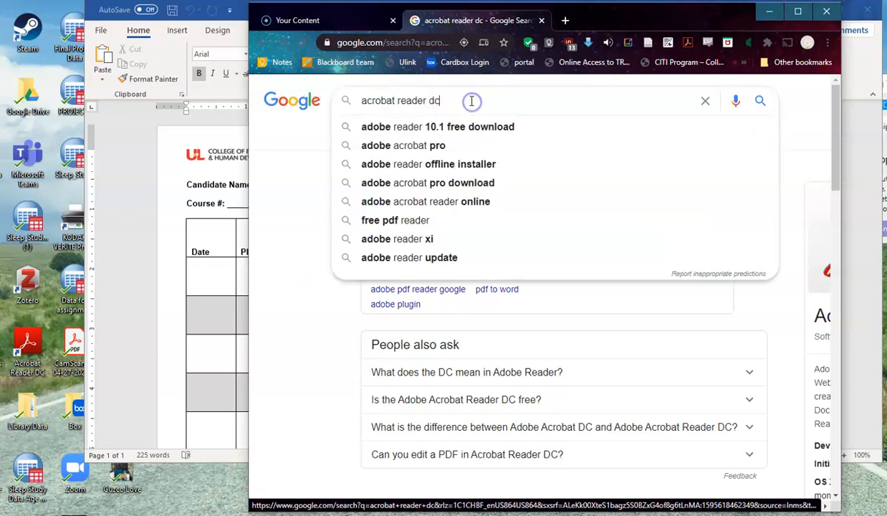
{"action": "left_click", "coordinate": [275, 312]}
{"action": "left_click", "coordinate": [461, 203]}
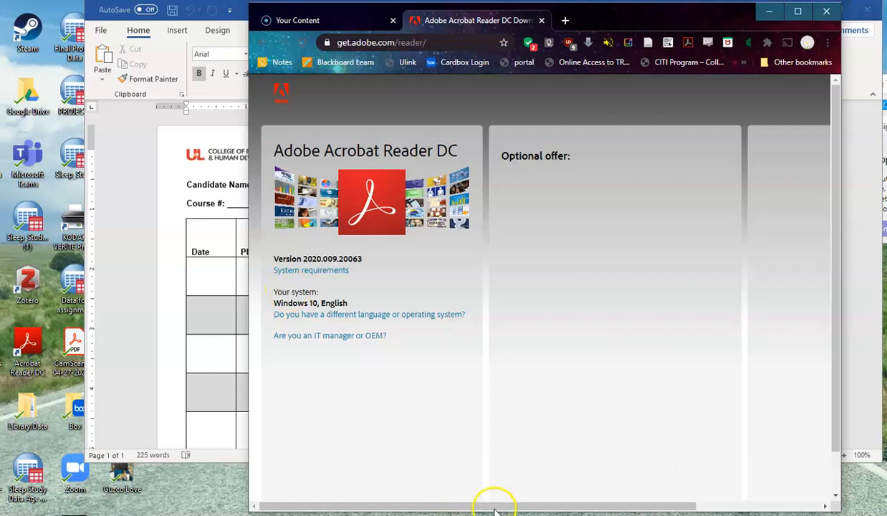
{"action": "left_click_drag", "start_coordinate": [490, 507], "coordinate": [607, 506]}
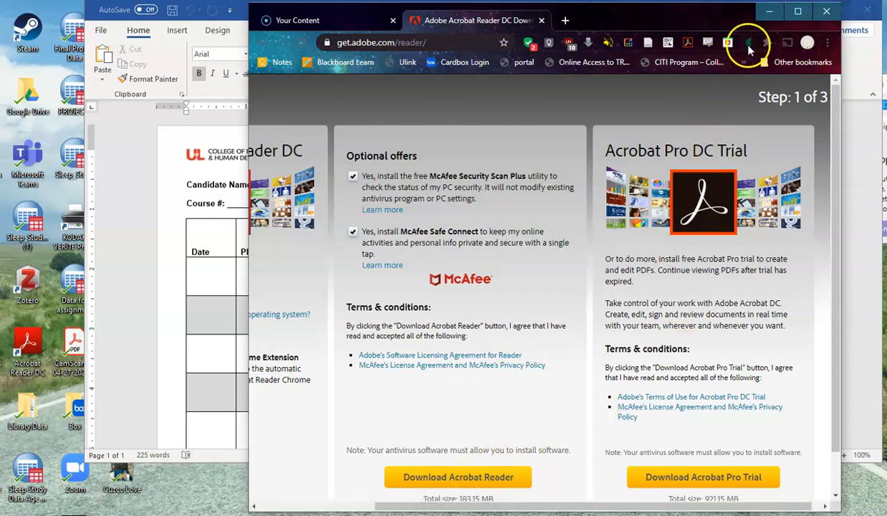
{"action": "left_click", "coordinate": [770, 10]}
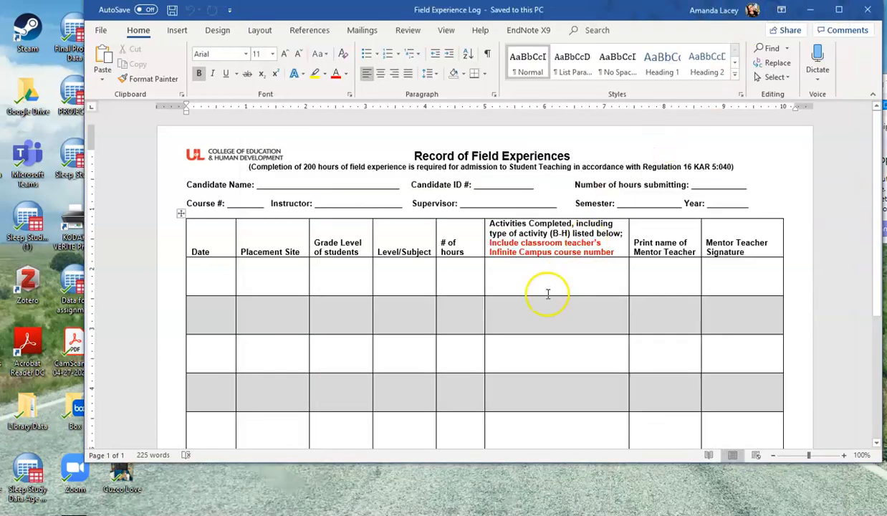
- Save the Field Experience Log document as a PDF in the Graduate Assistant folder, replacing the existing PDF of the same name
{"action": "scroll", "coordinate": [502, 378], "scroll_direction": "down", "scroll_amount": 3}
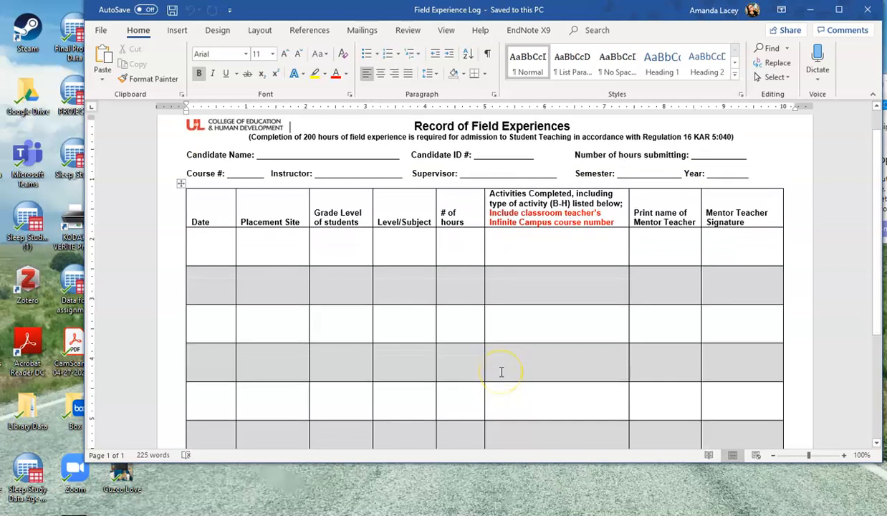
{"action": "scroll", "coordinate": [502, 371], "scroll_direction": "up", "scroll_amount": 2}
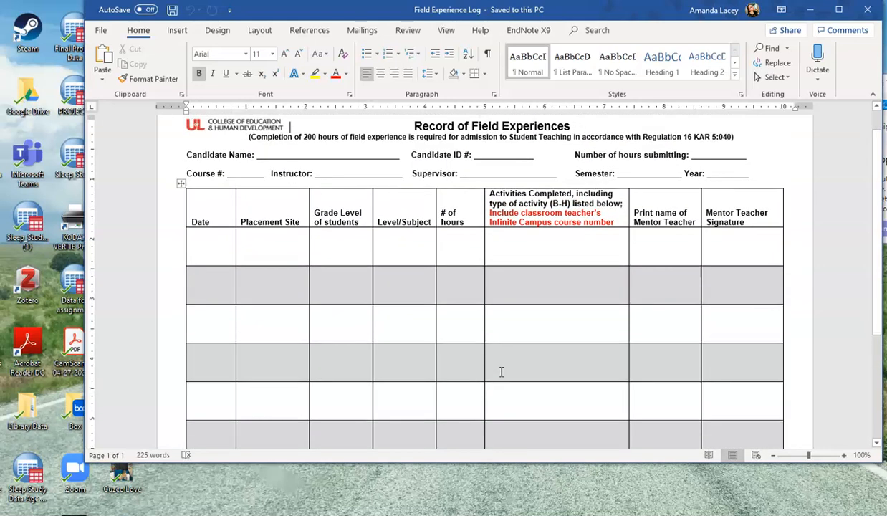
{"action": "left_click", "coordinate": [102, 33]}
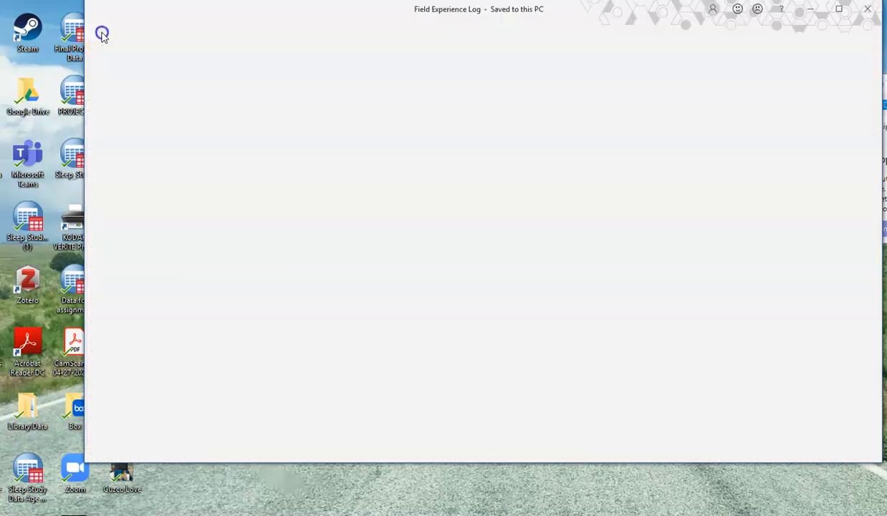
{"action": "left_click", "coordinate": [141, 199]}
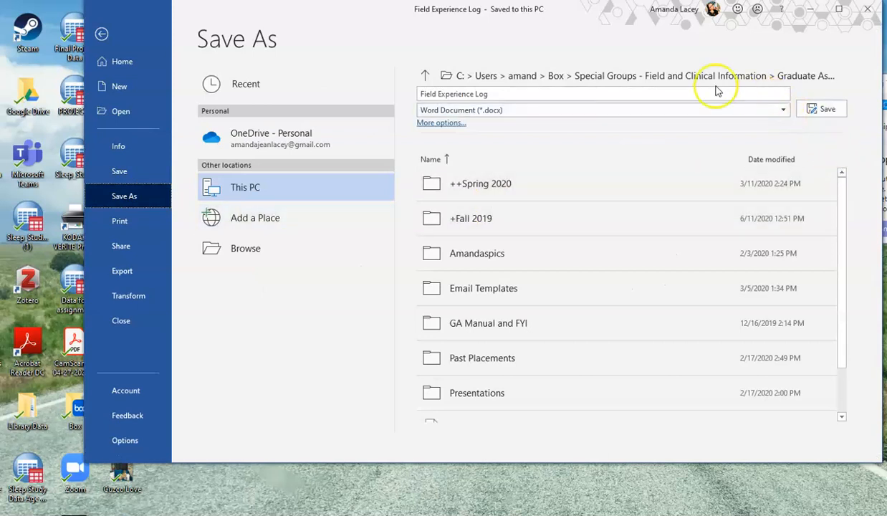
{"action": "left_click", "coordinate": [519, 78]}
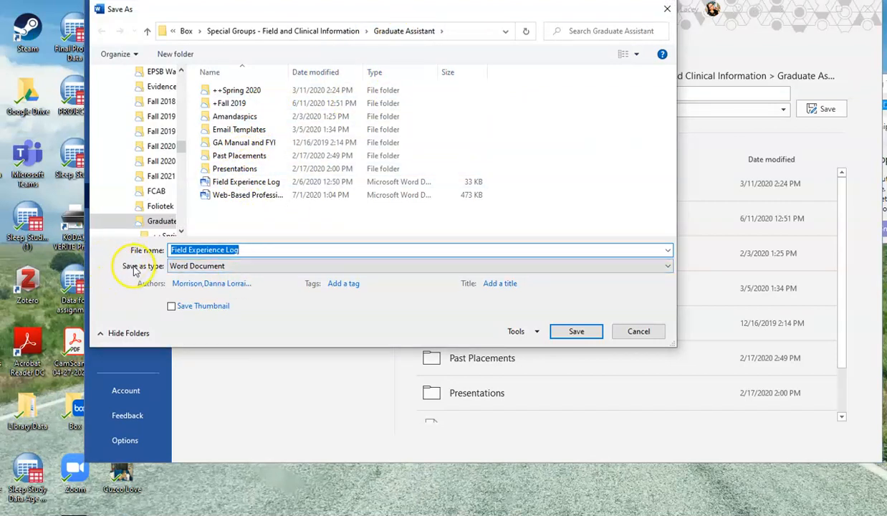
{"action": "left_click", "coordinate": [190, 268]}
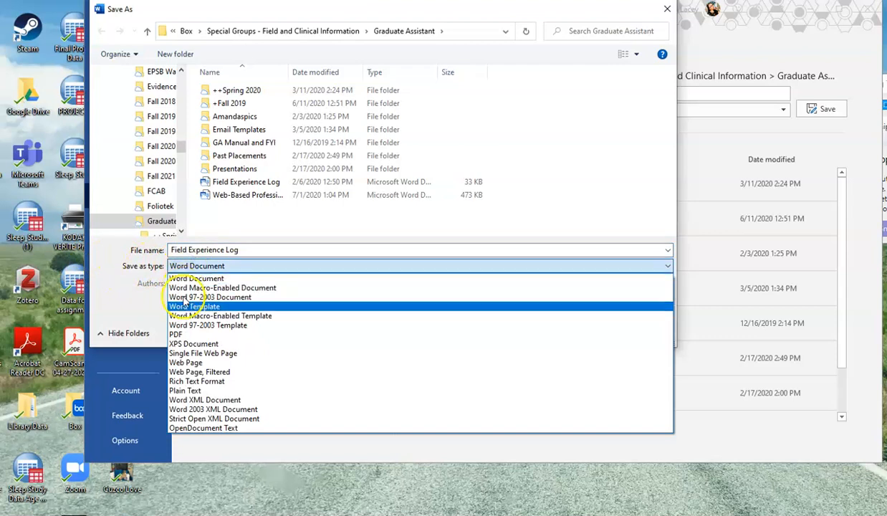
{"action": "left_click", "coordinate": [177, 335]}
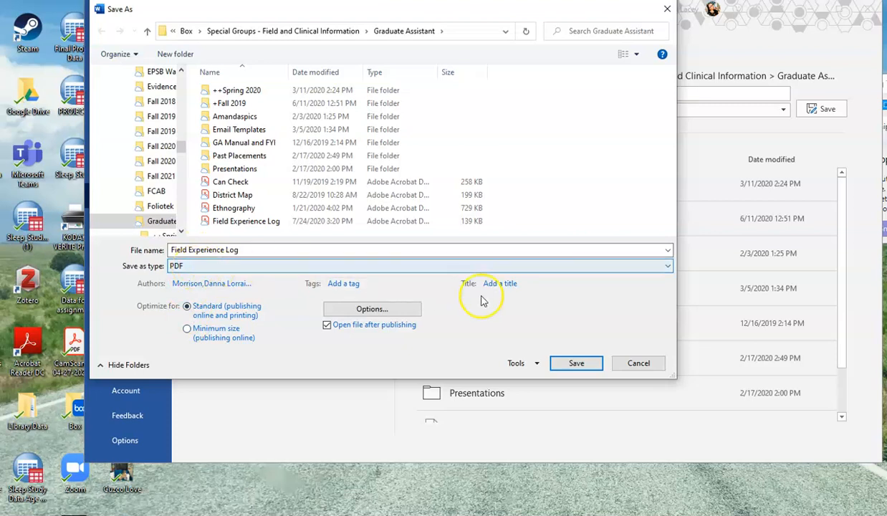
{"action": "left_click", "coordinate": [576, 364]}
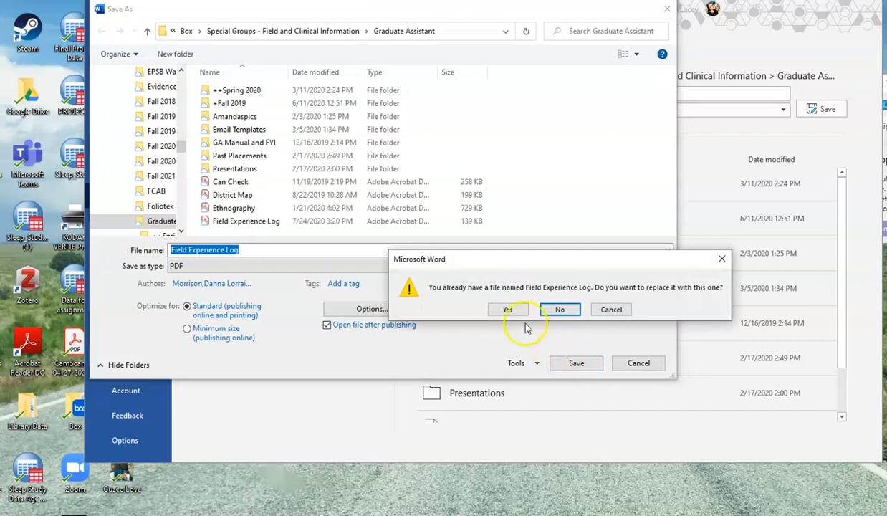
{"action": "left_click", "coordinate": [510, 310]}
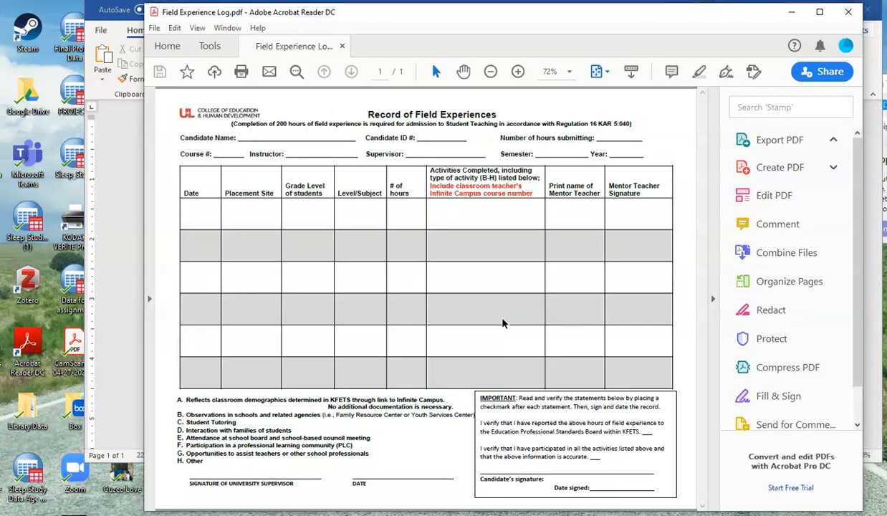
- Switch to File Explorer and open the Field Experience Log PDF from the Graduate Assistant folder in Acrobat Reader
{"action": "left_click", "coordinate": [208, 513]}
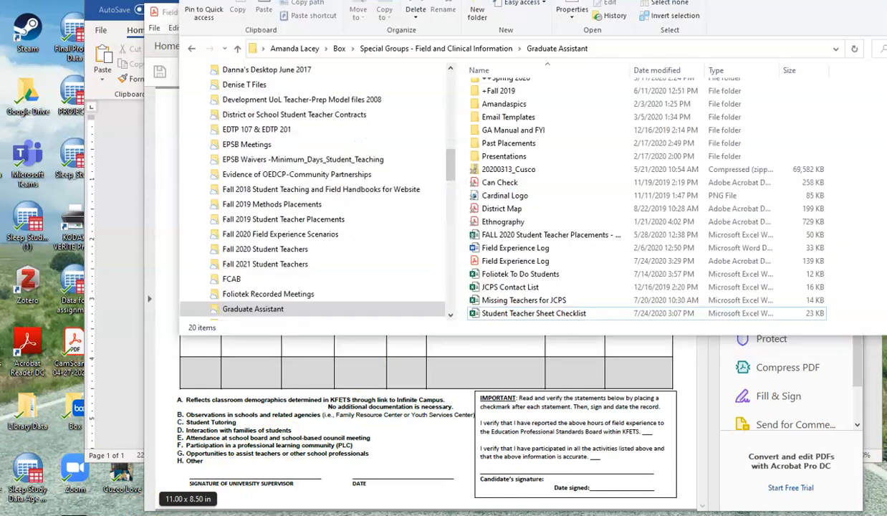
{"action": "scroll", "coordinate": [384, 215], "scroll_direction": "up", "scroll_amount": 6}
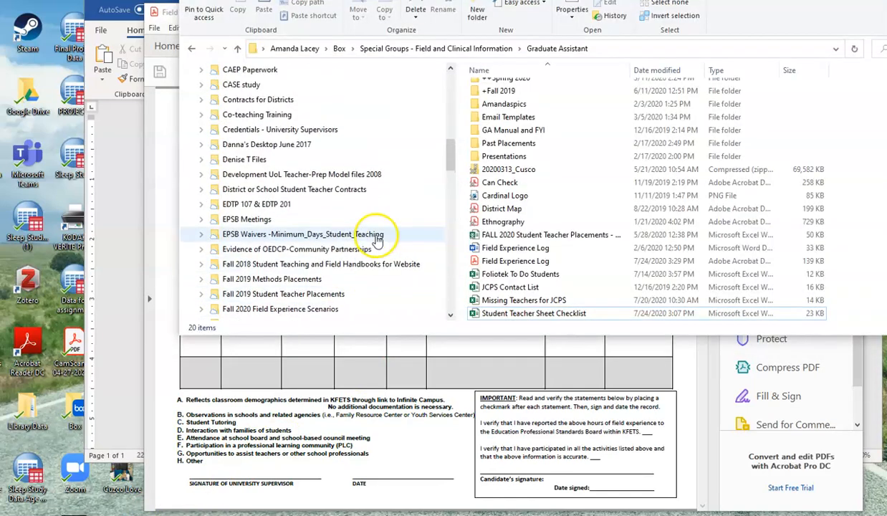
{"action": "scroll", "coordinate": [287, 129], "scroll_direction": "up", "scroll_amount": 10}
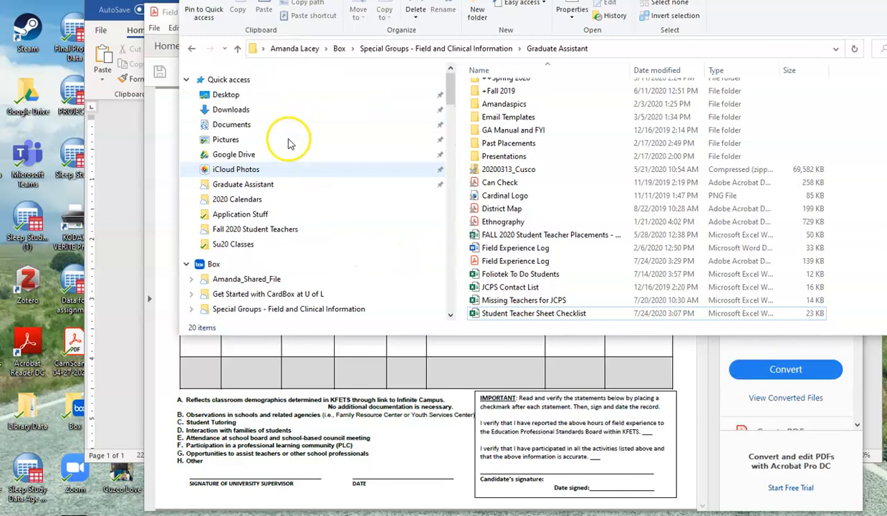
{"action": "left_click", "coordinate": [271, 185]}
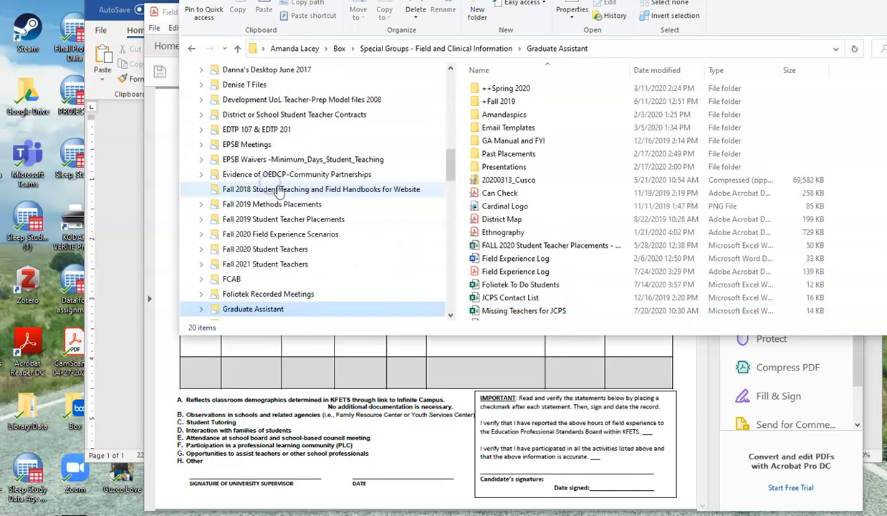
{"action": "scroll", "coordinate": [534, 254], "scroll_direction": "down", "scroll_amount": 1}
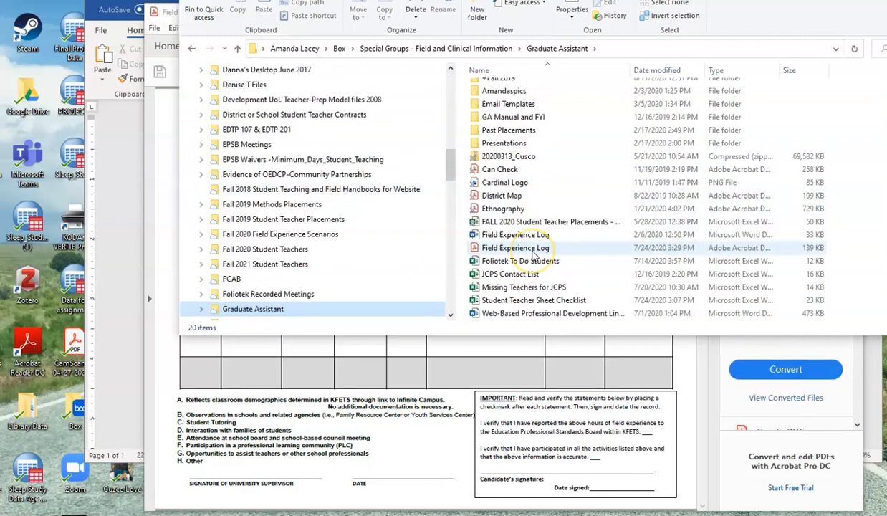
{"action": "double_click", "coordinate": [531, 248]}
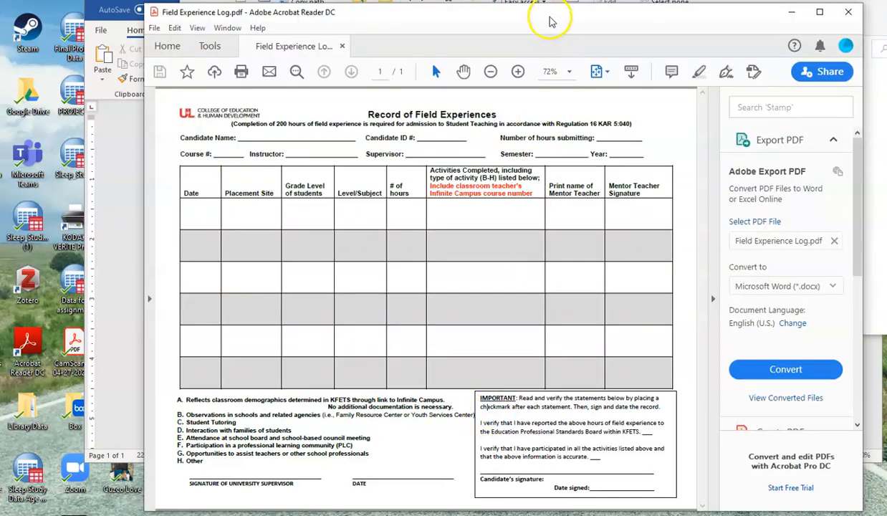
- Open Fill & Sign for the Field Experience Log PDF and start adding initials
{"action": "left_click_drag", "start_coordinate": [550, 23], "coordinate": [543, 21]}
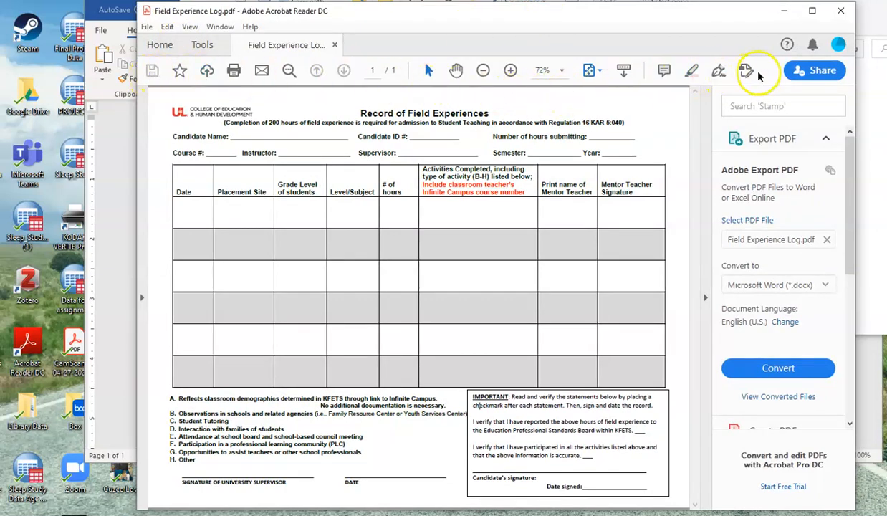
{"action": "left_click", "coordinate": [719, 71]}
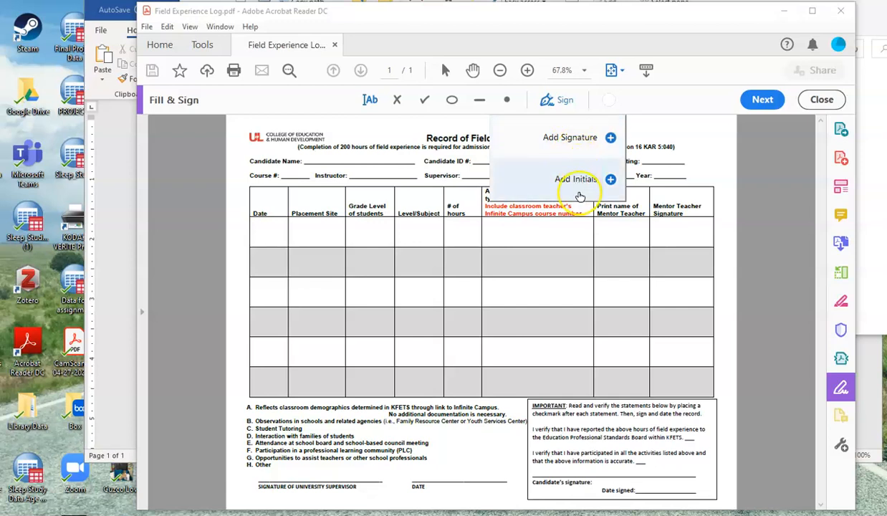
{"action": "left_click", "coordinate": [576, 181]}
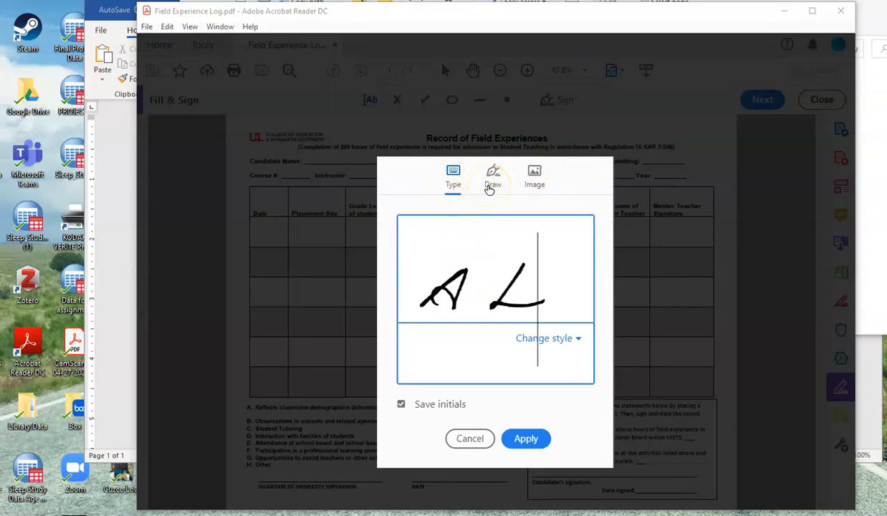
- Examine the image, drawing and typed-style options offered for creating the initials
{"action": "left_click", "coordinate": [541, 185]}
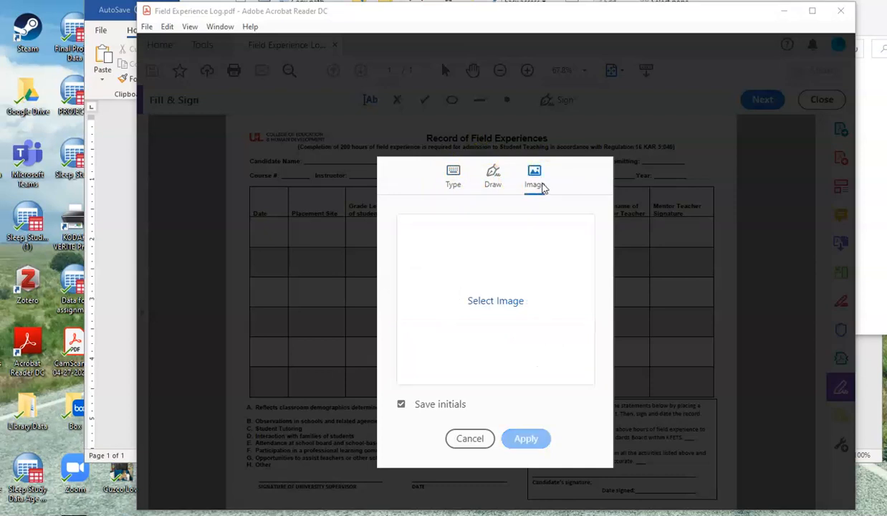
{"action": "key", "text": "Escape"}
{"action": "left_click", "coordinate": [492, 174]}
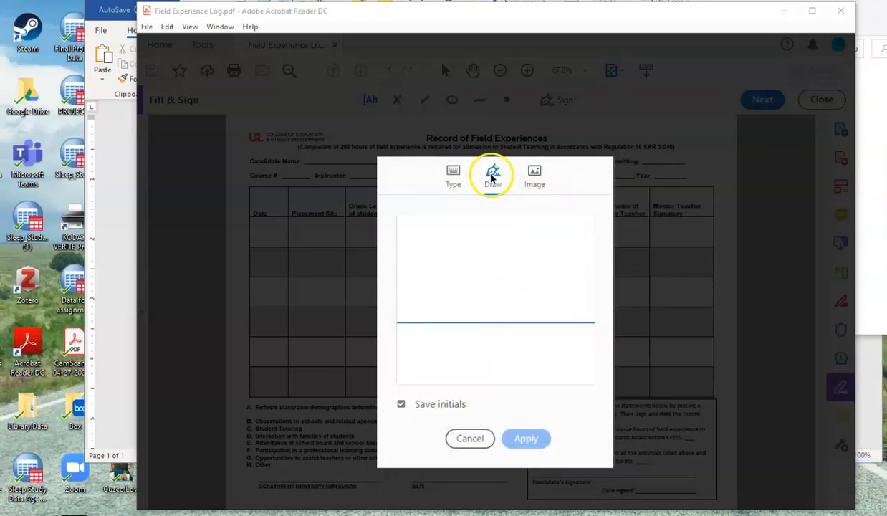
{"action": "left_click", "coordinate": [454, 180]}
{"action": "left_click", "coordinate": [578, 343]}
{"action": "left_click", "coordinate": [474, 351]}
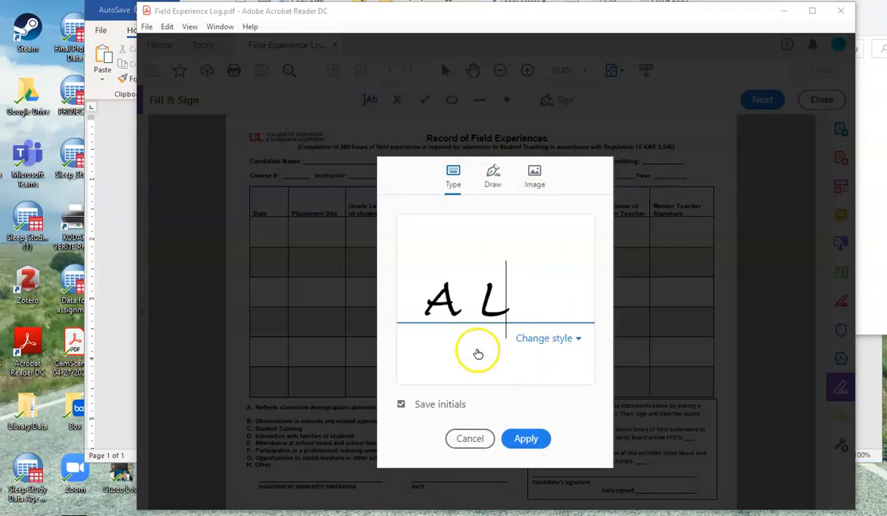
{"action": "left_click", "coordinate": [572, 340]}
{"action": "left_click", "coordinate": [471, 371]}
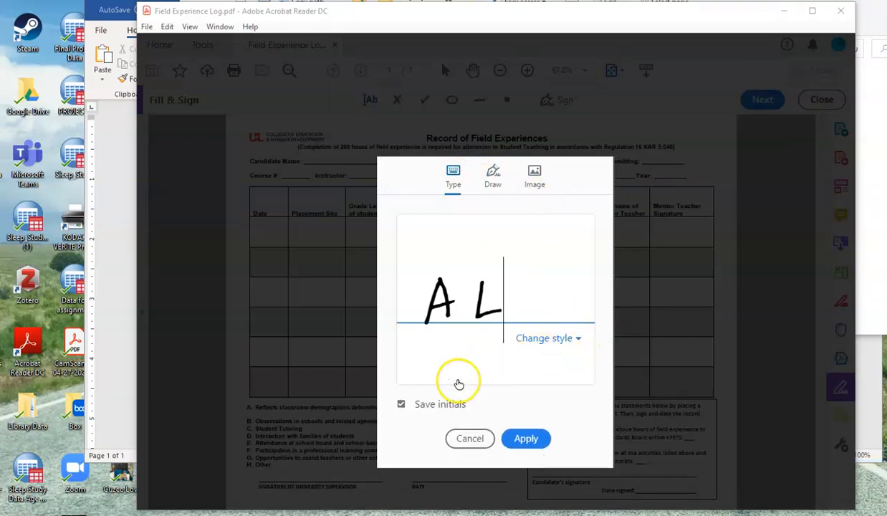
- Create the initials by drawing them freehand, with Save initials enabled, and apply them
{"action": "left_click", "coordinate": [491, 176]}
{"action": "mouse_move", "coordinate": [413, 317]}
{"action": "left_mouse_down"}
{"action": "mouse_move", "coordinate": [436, 245]}
{"action": "mouse_move", "coordinate": [450, 328]}
{"action": "left_mouse_up"}
{"action": "left_click_drag", "start_coordinate": [419, 288], "coordinate": [477, 289]}
{"action": "mouse_move", "coordinate": [479, 250]}
{"action": "left_mouse_down"}
{"action": "mouse_move", "coordinate": [518, 289]}
{"action": "mouse_move", "coordinate": [509, 295]}
{"action": "mouse_move", "coordinate": [589, 285]}
{"action": "left_mouse_up"}
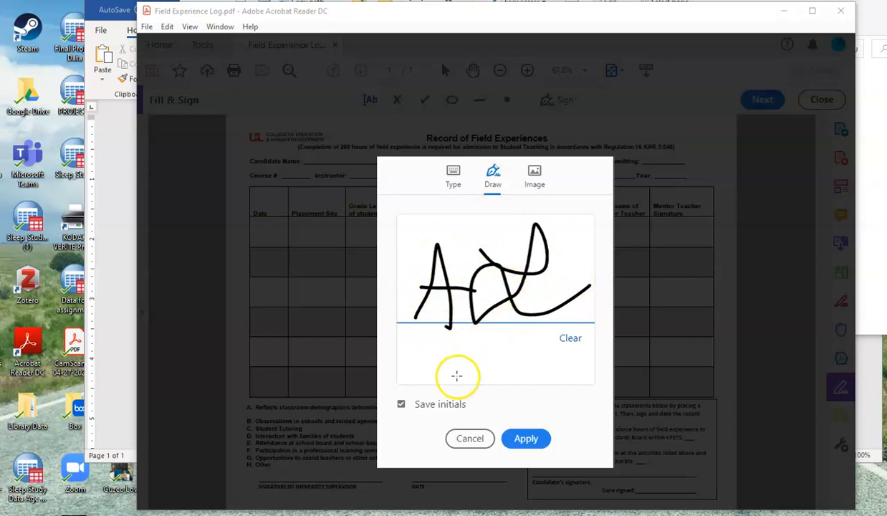
{"action": "left_click", "coordinate": [403, 404]}
{"action": "left_click", "coordinate": [518, 439]}
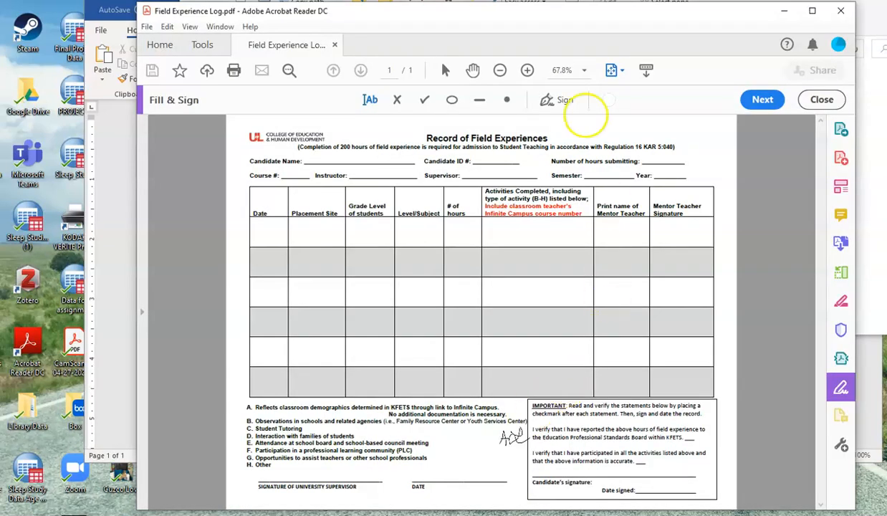
- Add a signature by drawing the full name freehand, with Save signature enabled, and apply it
{"action": "left_click", "coordinate": [566, 101]}
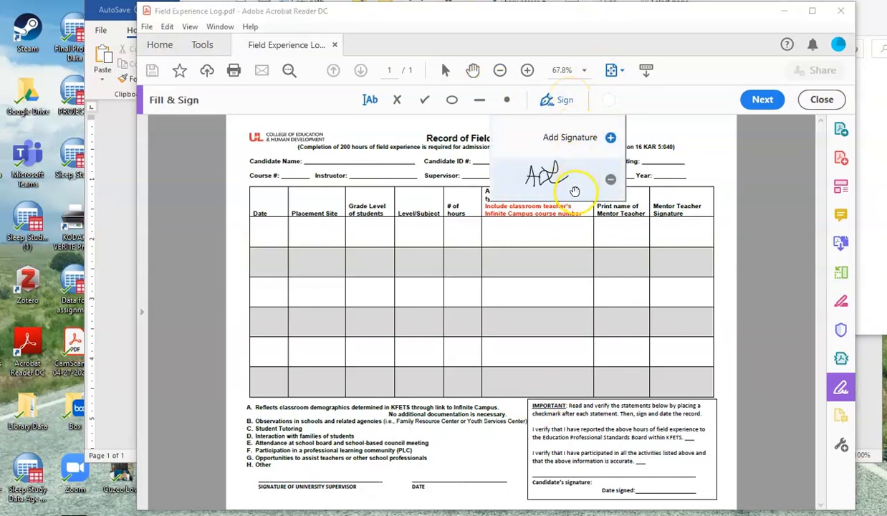
{"action": "left_click", "coordinate": [570, 138]}
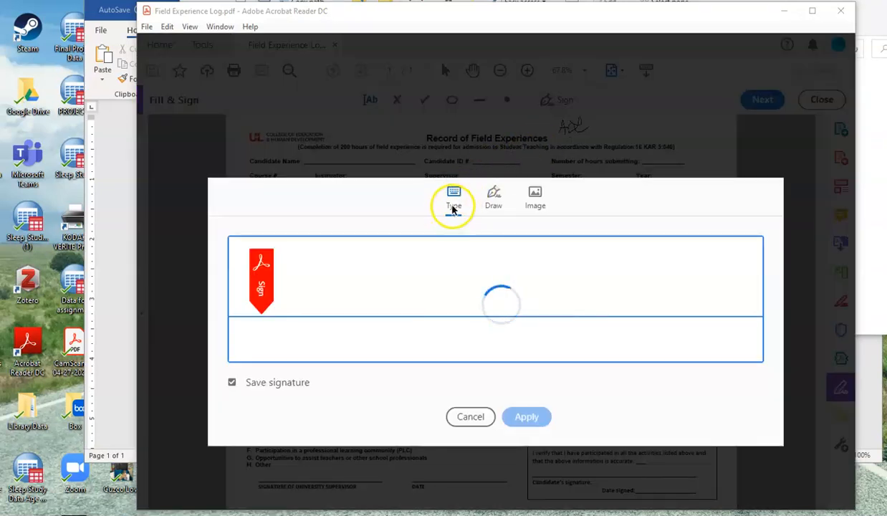
{"action": "left_click", "coordinate": [492, 199]}
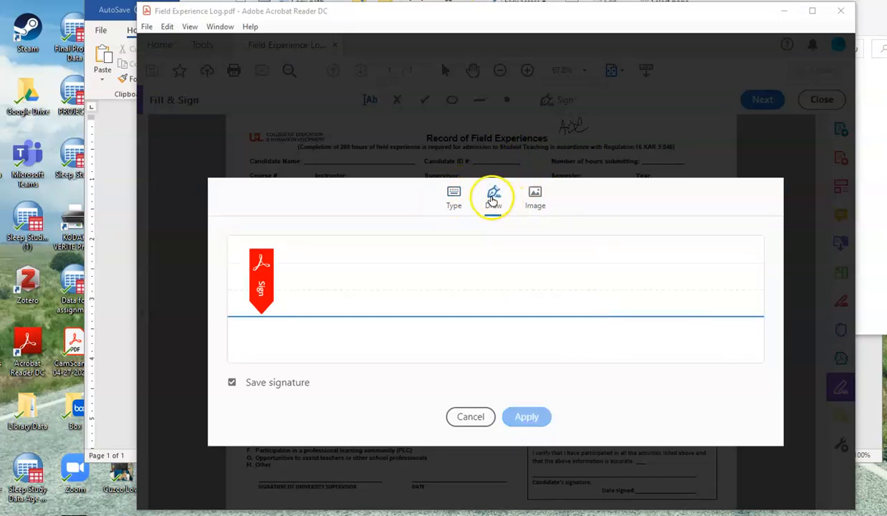
{"action": "mouse_move", "coordinate": [301, 289]}
{"action": "left_mouse_down"}
{"action": "mouse_move", "coordinate": [301, 312]}
{"action": "mouse_move", "coordinate": [345, 295]}
{"action": "mouse_move", "coordinate": [394, 318]}
{"action": "mouse_move", "coordinate": [450, 259]}
{"action": "mouse_move", "coordinate": [489, 192]}
{"action": "mouse_move", "coordinate": [510, 290]}
{"action": "left_mouse_up"}
{"action": "mouse_move", "coordinate": [549, 247]}
{"action": "left_mouse_down"}
{"action": "mouse_move", "coordinate": [586, 277]}
{"action": "mouse_move", "coordinate": [602, 312]}
{"action": "mouse_move", "coordinate": [672, 283]}
{"action": "mouse_move", "coordinate": [794, 288]}
{"action": "left_mouse_up"}
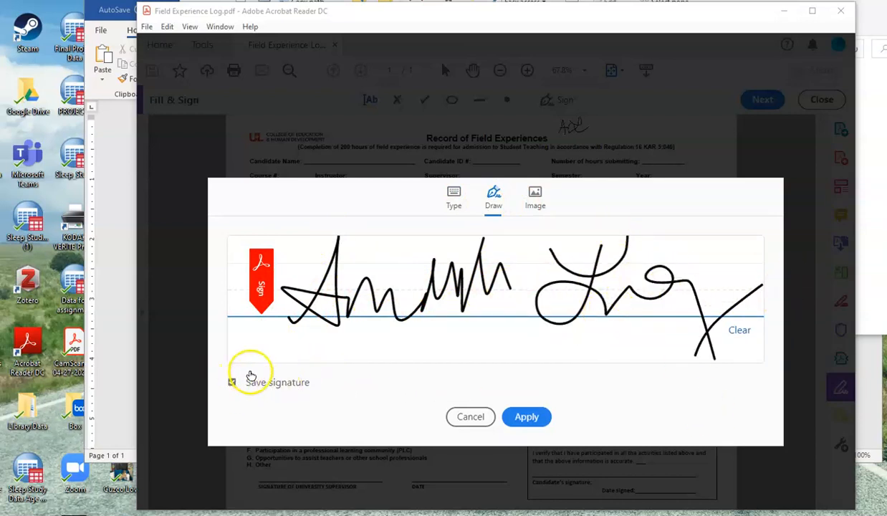
{"action": "left_click", "coordinate": [523, 417]}
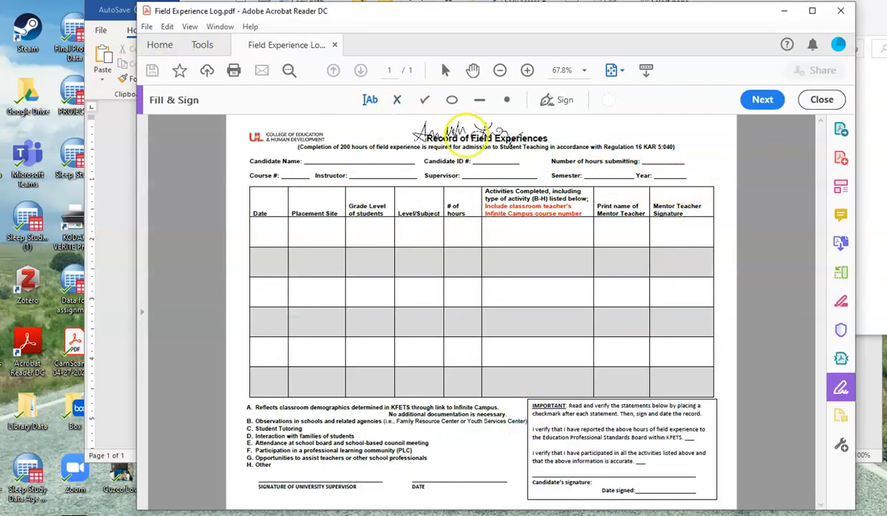
- Place the saved signature in the first row of the Mentor Teacher Signature column
{"action": "left_click", "coordinate": [641, 154]}
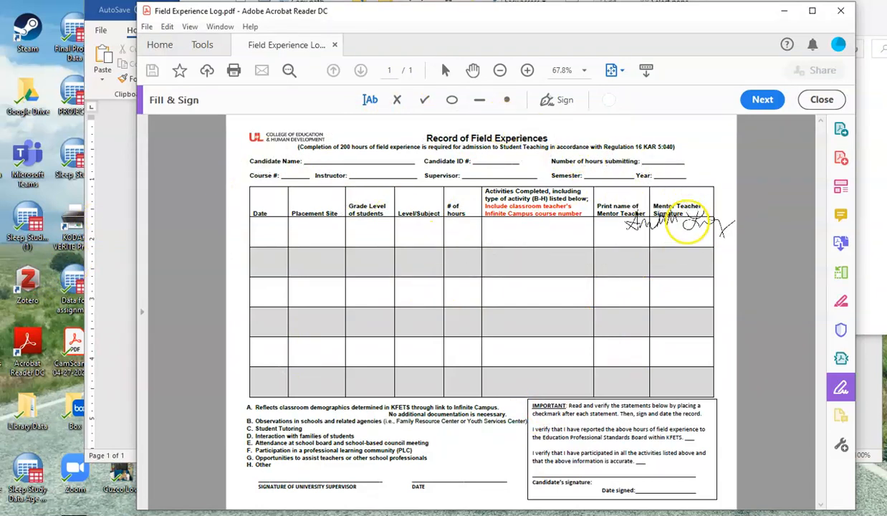
{"action": "left_click", "coordinate": [563, 101]}
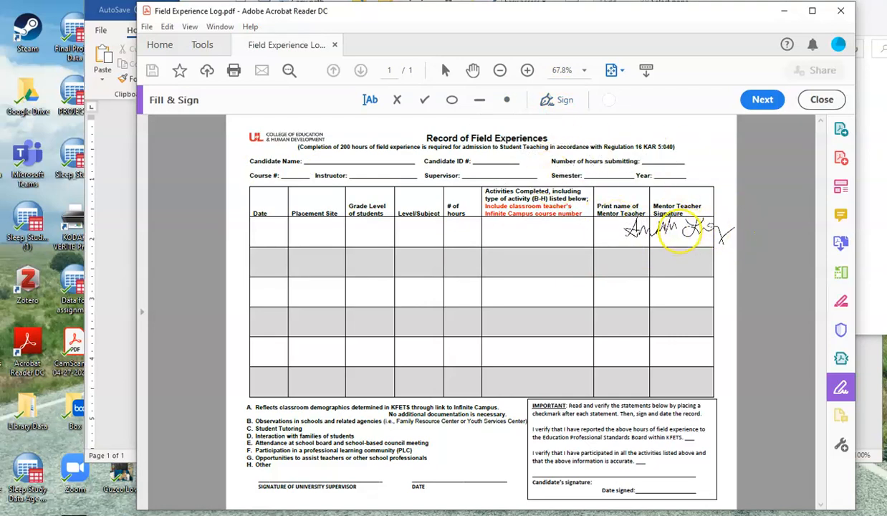
{"action": "left_click", "coordinate": [678, 235]}
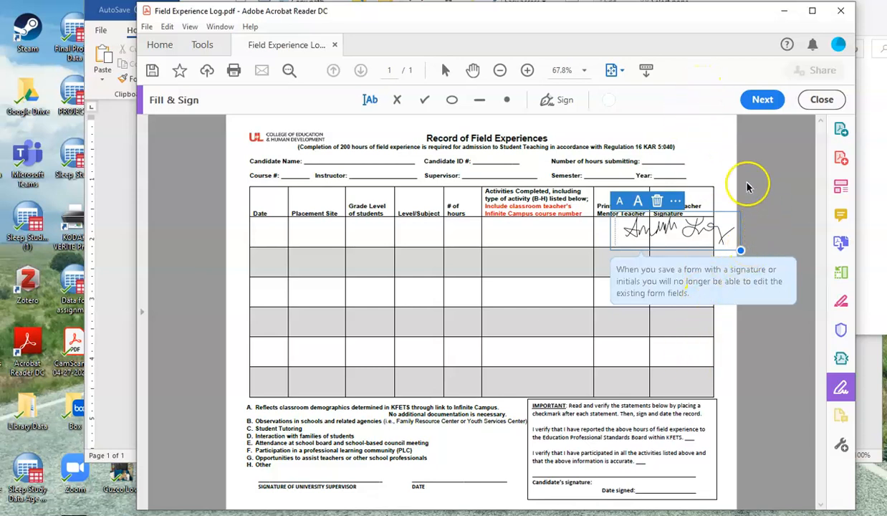
- Add the saved signature to the second and third rows of the Mentor Teacher Signature column
{"action": "left_click", "coordinate": [553, 102]}
{"action": "left_click", "coordinate": [569, 137]}
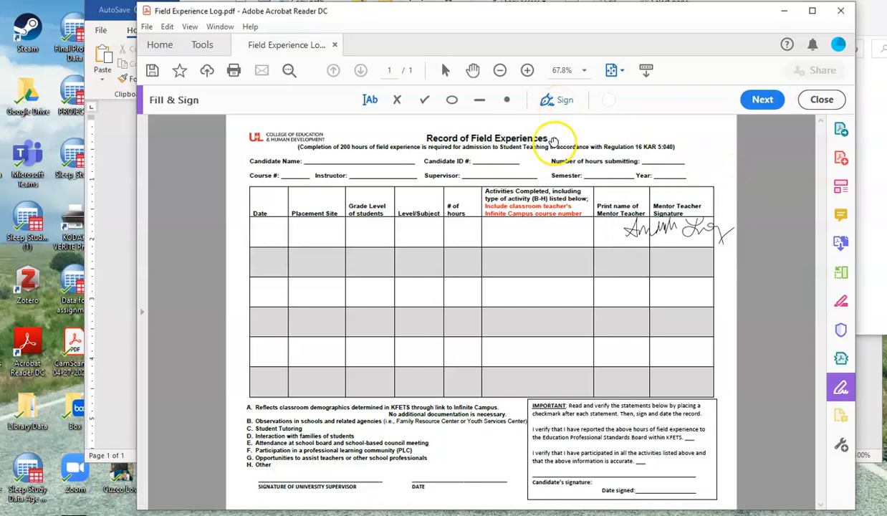
{"action": "left_click", "coordinate": [702, 265]}
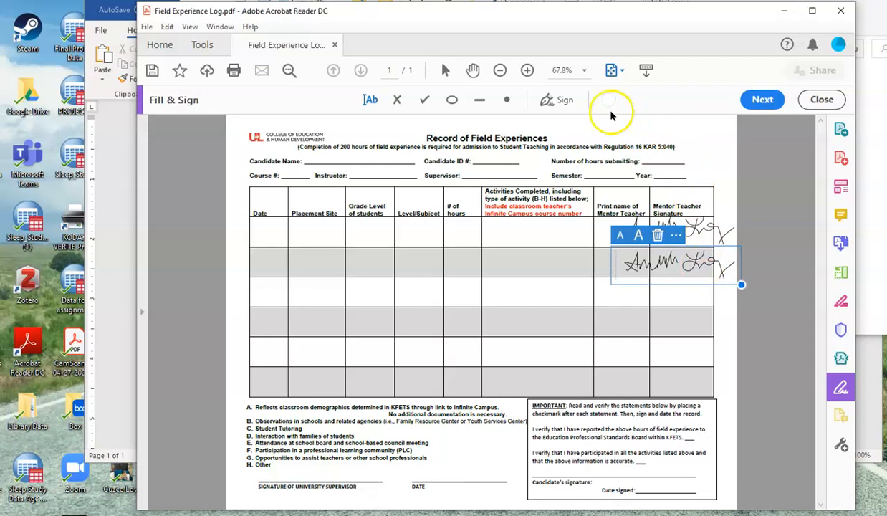
{"action": "left_click", "coordinate": [565, 99]}
{"action": "left_click", "coordinate": [623, 179]}
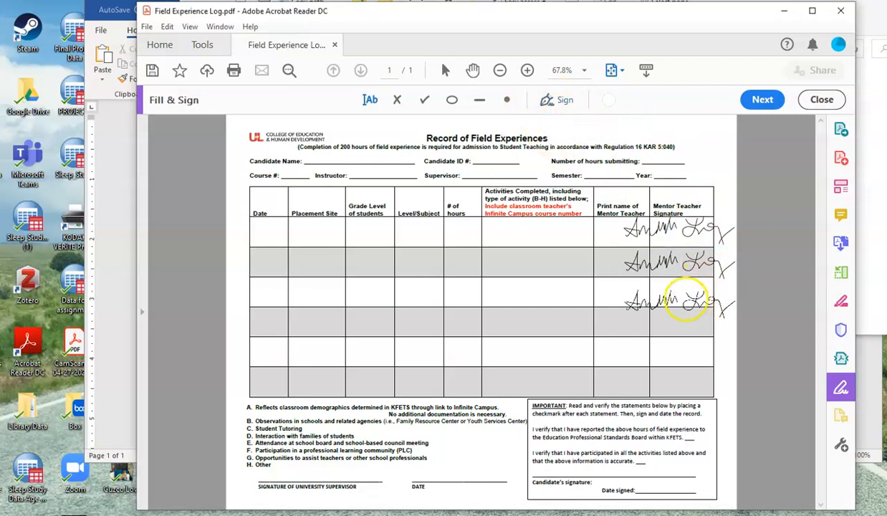
{"action": "left_click", "coordinate": [678, 295]}
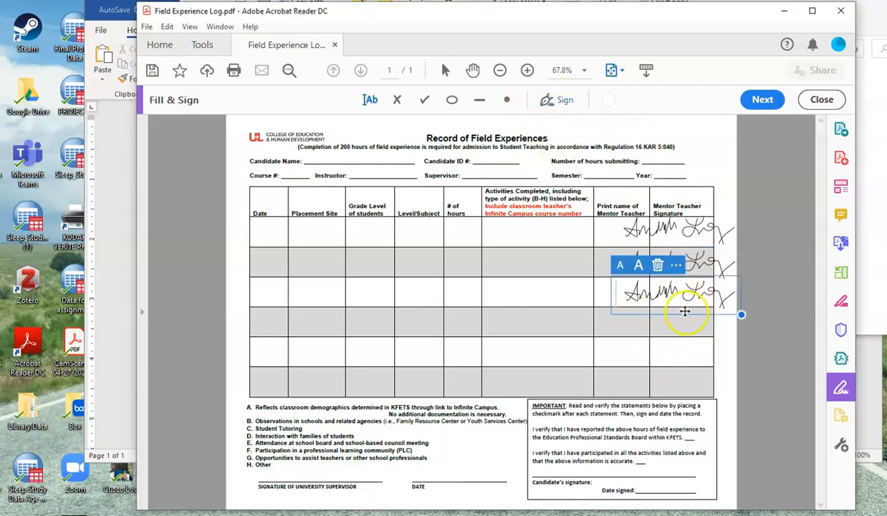
- Shrink the three placed signatures and position each within its own row of the Mentor Teacher Signature column
{"action": "mouse_move", "coordinate": [740, 314]}
{"action": "left_mouse_down"}
{"action": "mouse_move", "coordinate": [687, 297]}
{"action": "mouse_move", "coordinate": [754, 350]}
{"action": "mouse_move", "coordinate": [630, 301]}
{"action": "mouse_move", "coordinate": [732, 340]}
{"action": "mouse_move", "coordinate": [677, 321]}
{"action": "mouse_move", "coordinate": [674, 297]}
{"action": "mouse_move", "coordinate": [692, 297]}
{"action": "left_mouse_up"}
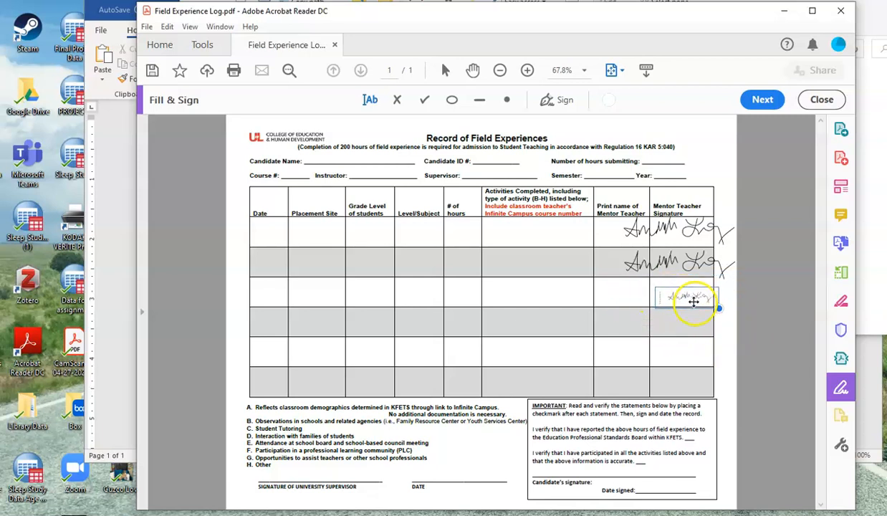
{"action": "left_click", "coordinate": [686, 261]}
{"action": "left_click", "coordinate": [746, 288]}
{"action": "left_click", "coordinate": [724, 275]}
{"action": "mouse_move", "coordinate": [740, 286]}
{"action": "left_mouse_down"}
{"action": "mouse_move", "coordinate": [707, 282]}
{"action": "mouse_move", "coordinate": [677, 262]}
{"action": "mouse_move", "coordinate": [695, 264]}
{"action": "left_mouse_up"}
{"action": "left_click", "coordinate": [659, 230]}
{"action": "left_click_drag", "start_coordinate": [741, 250], "coordinate": [691, 241]}
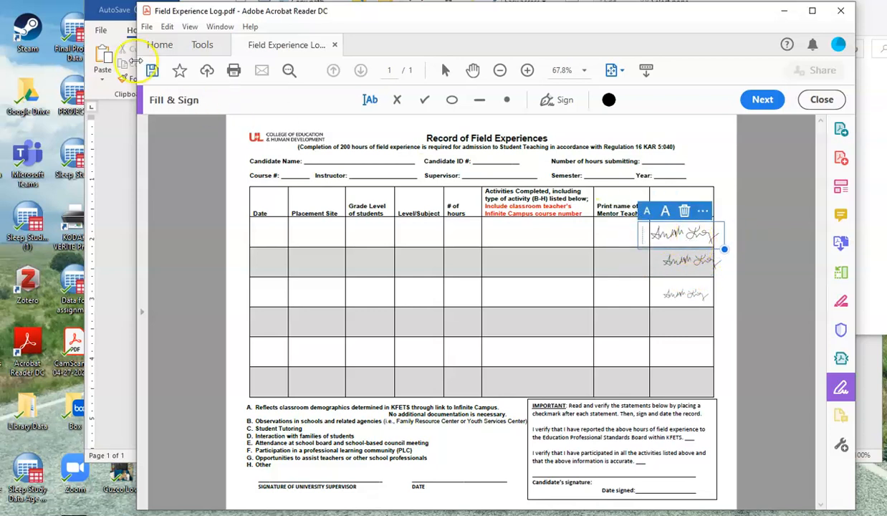
- Save the signed PDF in the Graduate Assistant folder as "Field Experience Log with Signatures"
{"action": "left_click", "coordinate": [146, 27]}
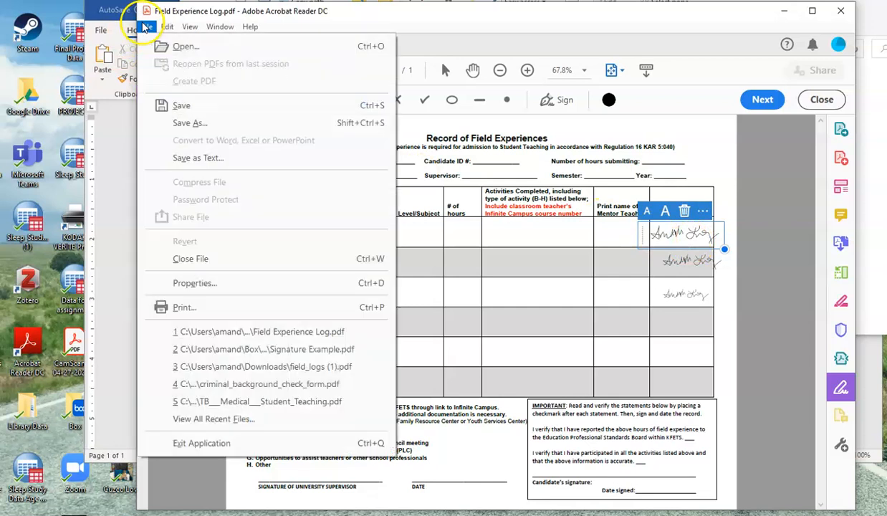
{"action": "left_click", "coordinate": [197, 109]}
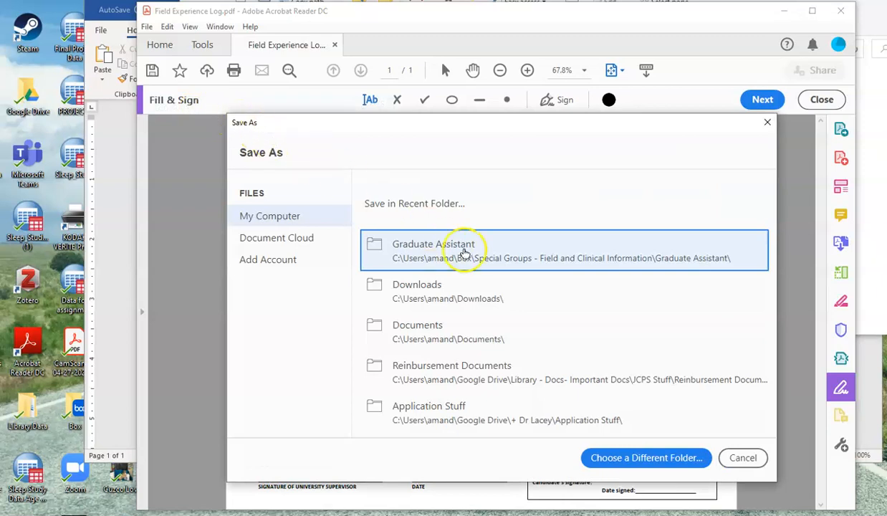
{"action": "left_click", "coordinate": [465, 252]}
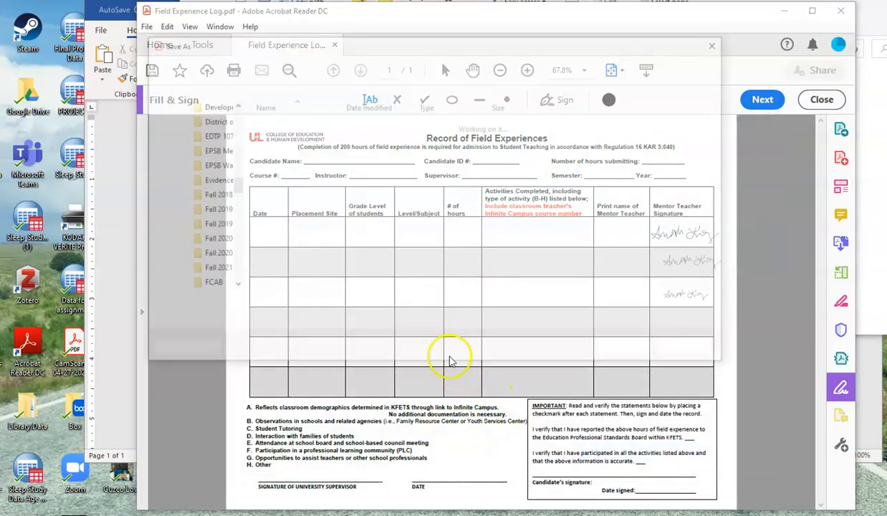
{"action": "left_click", "coordinate": [340, 304]}
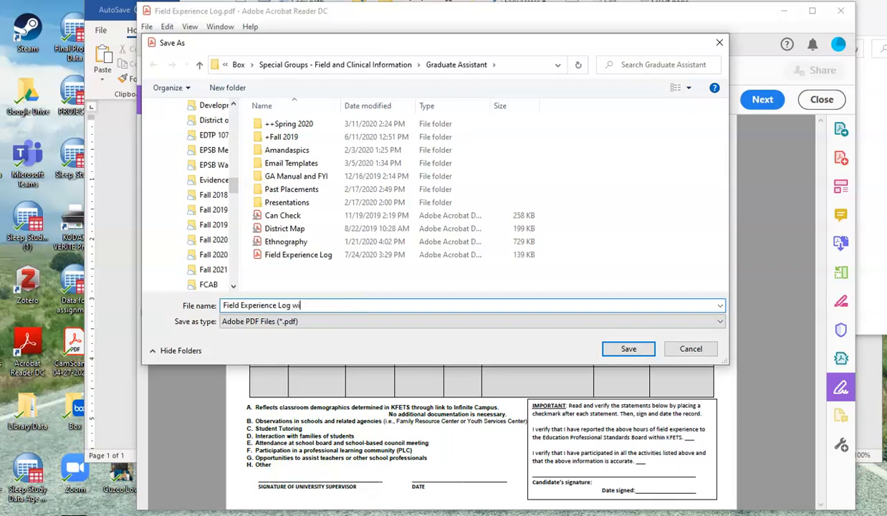
{"action": "type", "text": "with Signatures"}
{"action": "key", "text": "Return"}
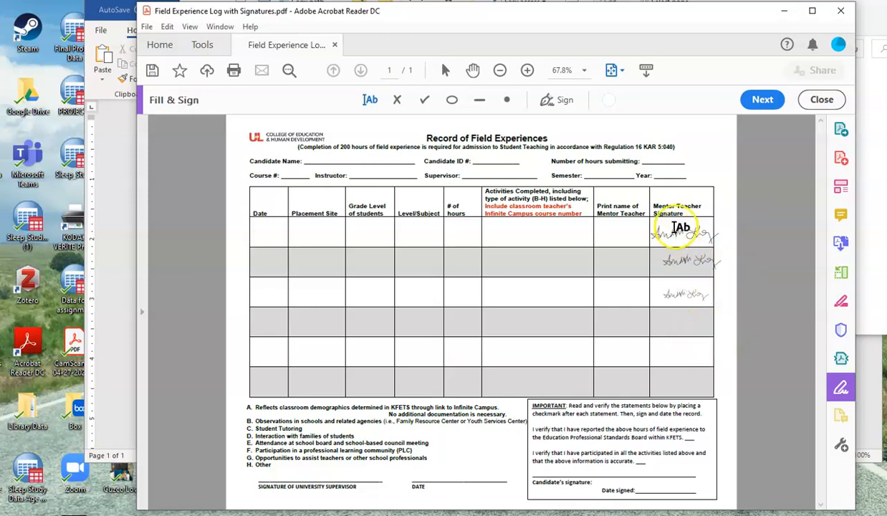
- Check whether the signatures in the saved PDF can still be selected for editing
{"action": "left_click", "coordinate": [684, 258]}
{"action": "left_click", "coordinate": [675, 315]}
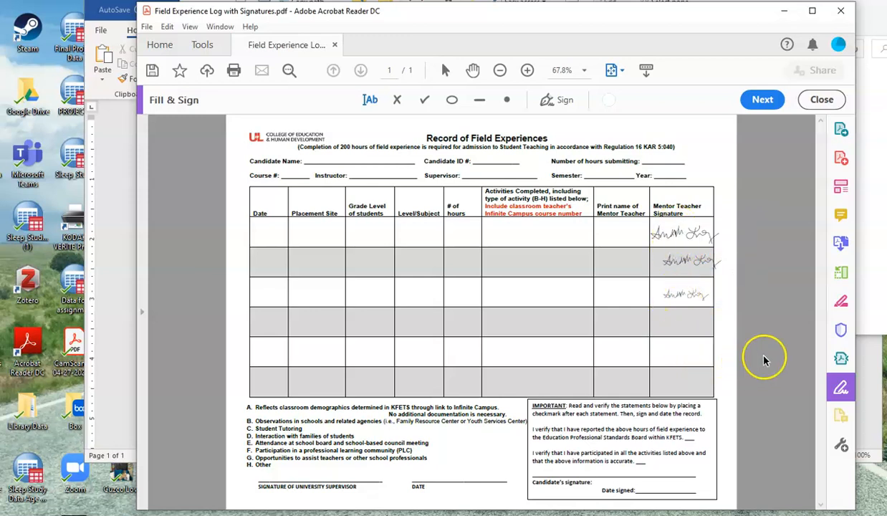